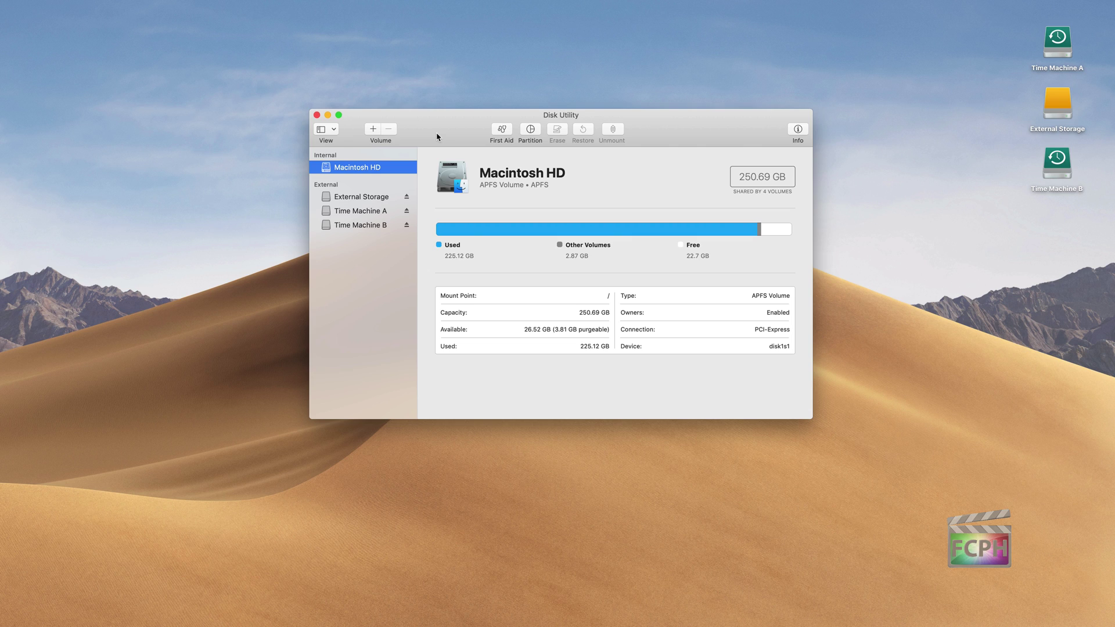
Step: Bring the Finder forward, view its places list, then return to Disk Utility
left_click(153, 24)
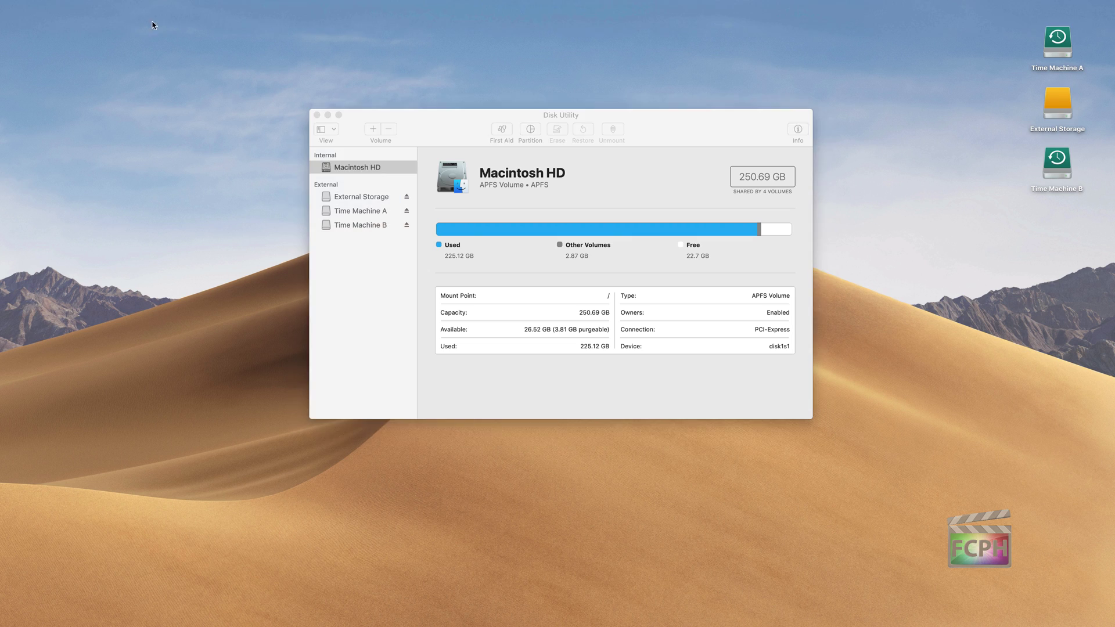
left_click(141, 4)
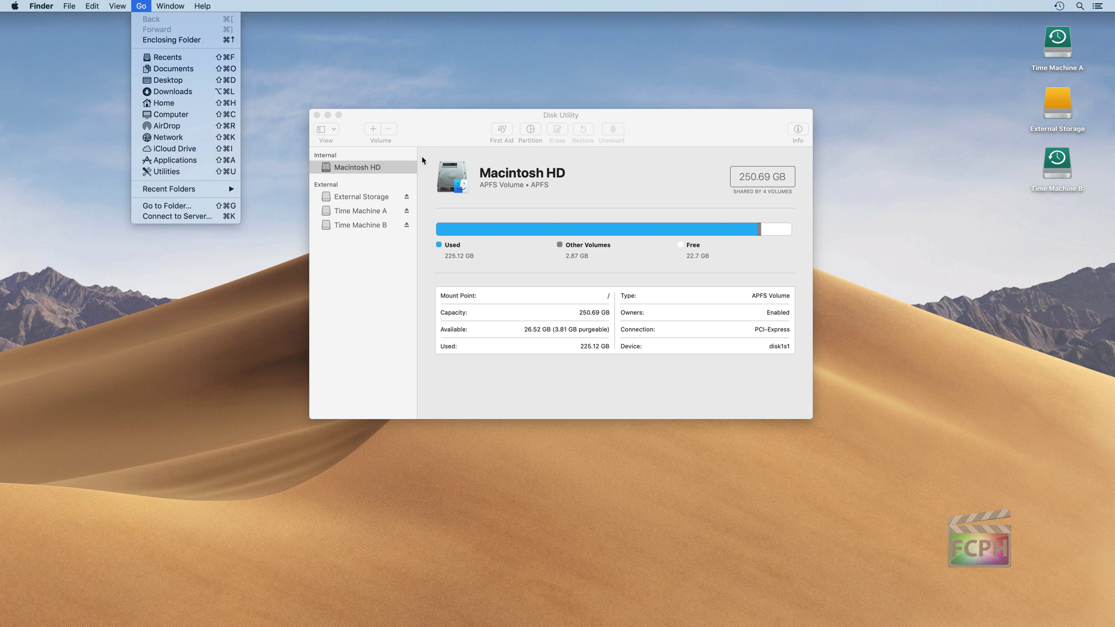
left_click(441, 135)
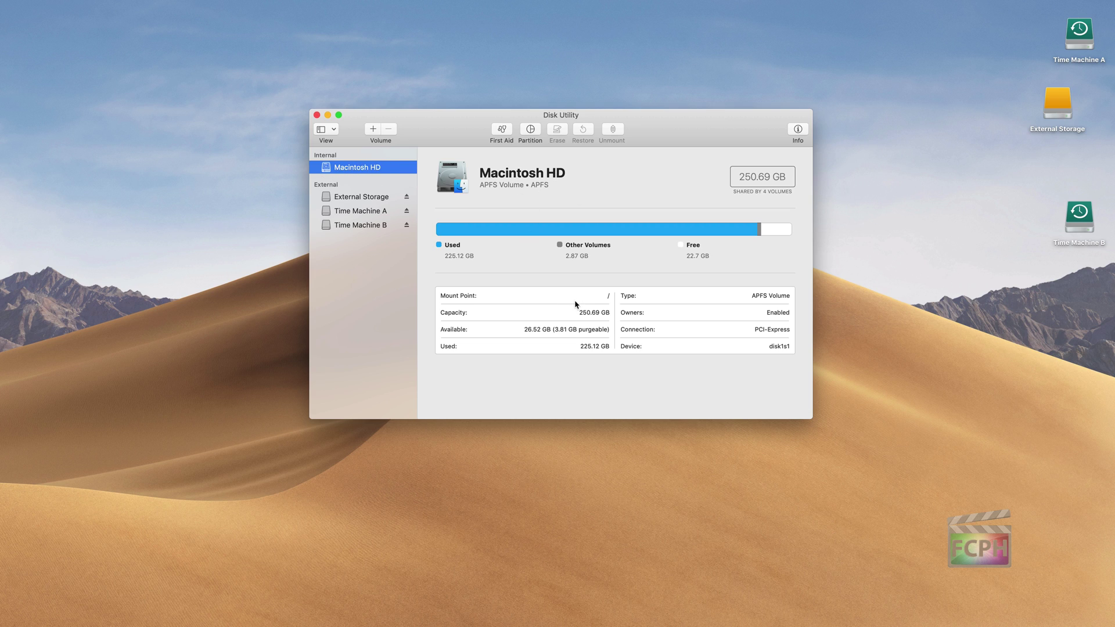
Step: Compare the External Storage and Macintosh HD details, ending on External Storage with 241.51 GB available
mouse_move(341, 184)
left_click(348, 201)
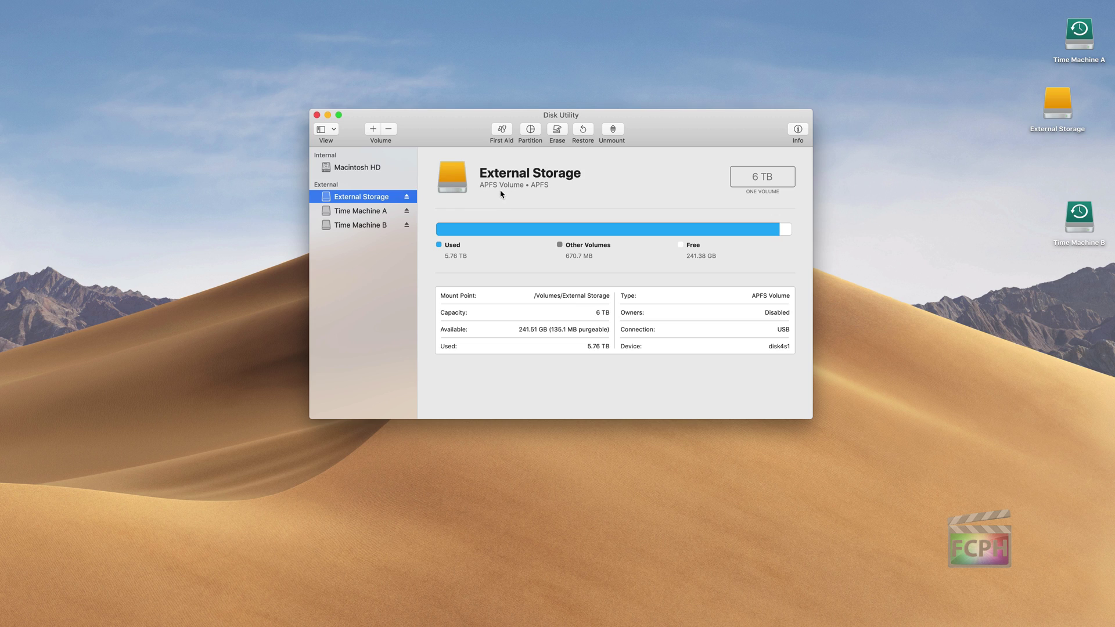
left_click(379, 171)
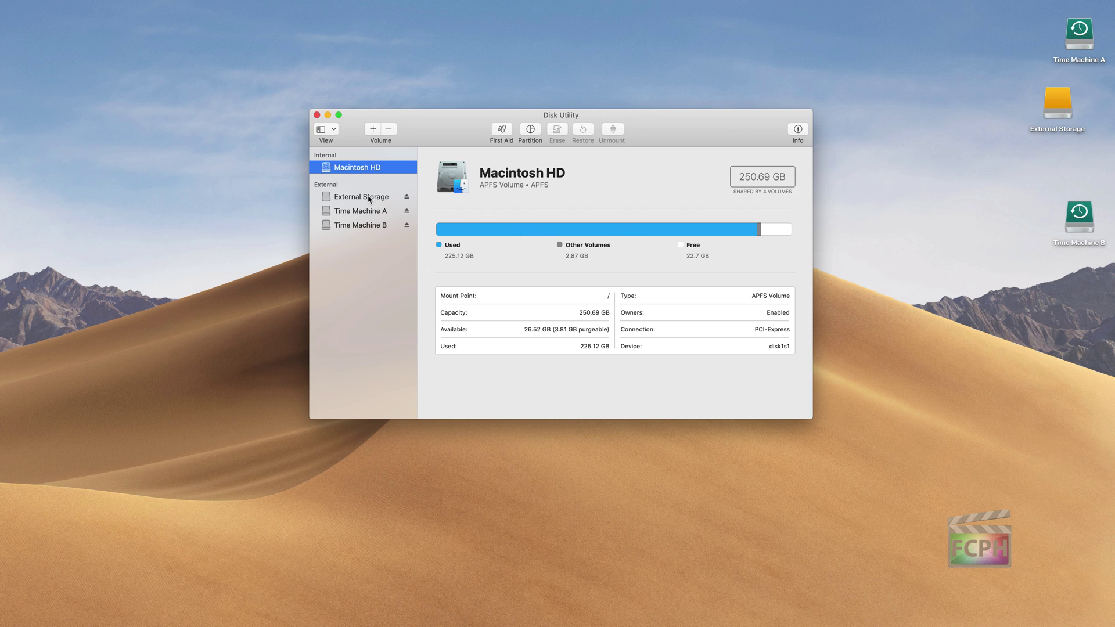
left_click(369, 198)
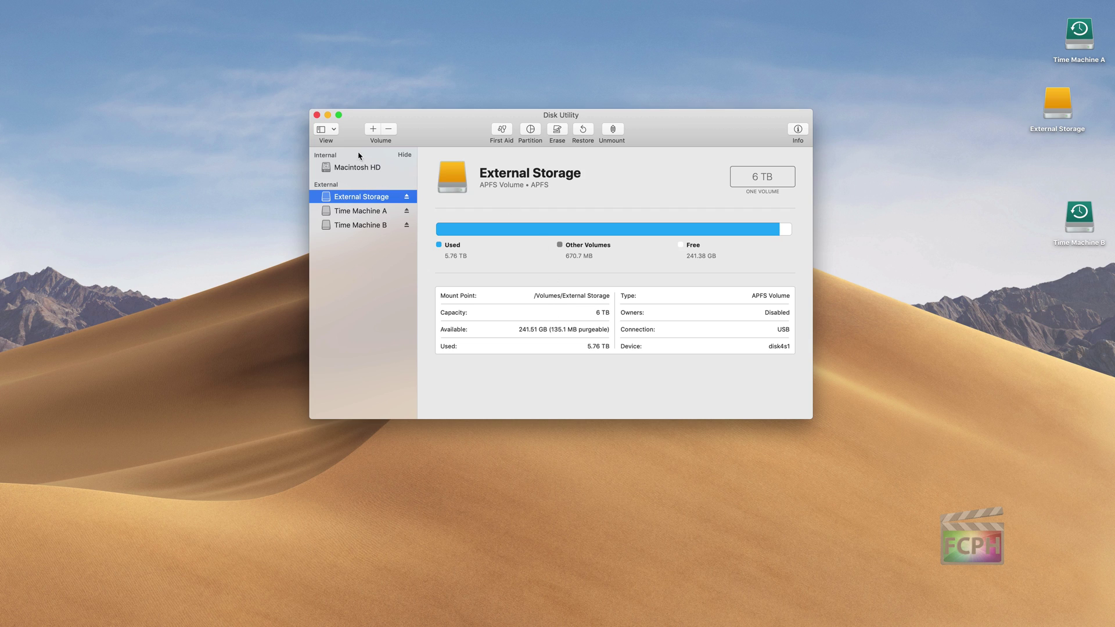
Step: Compare the details of Time Machine A, External Storage and the 999.86 GB Time Machine B
left_click(367, 213)
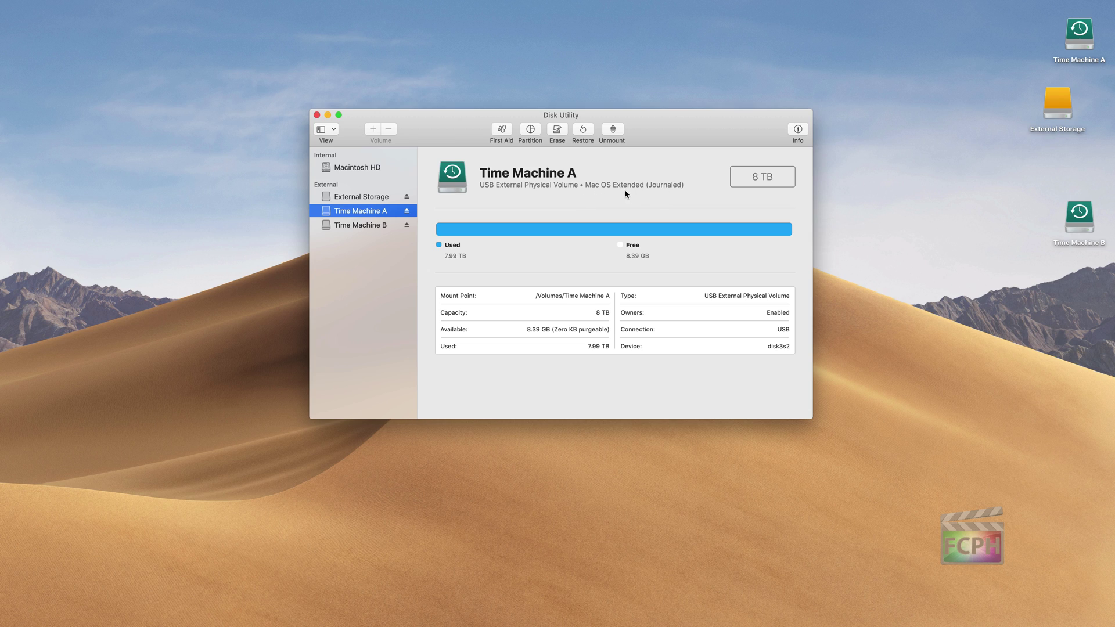
left_click(385, 199)
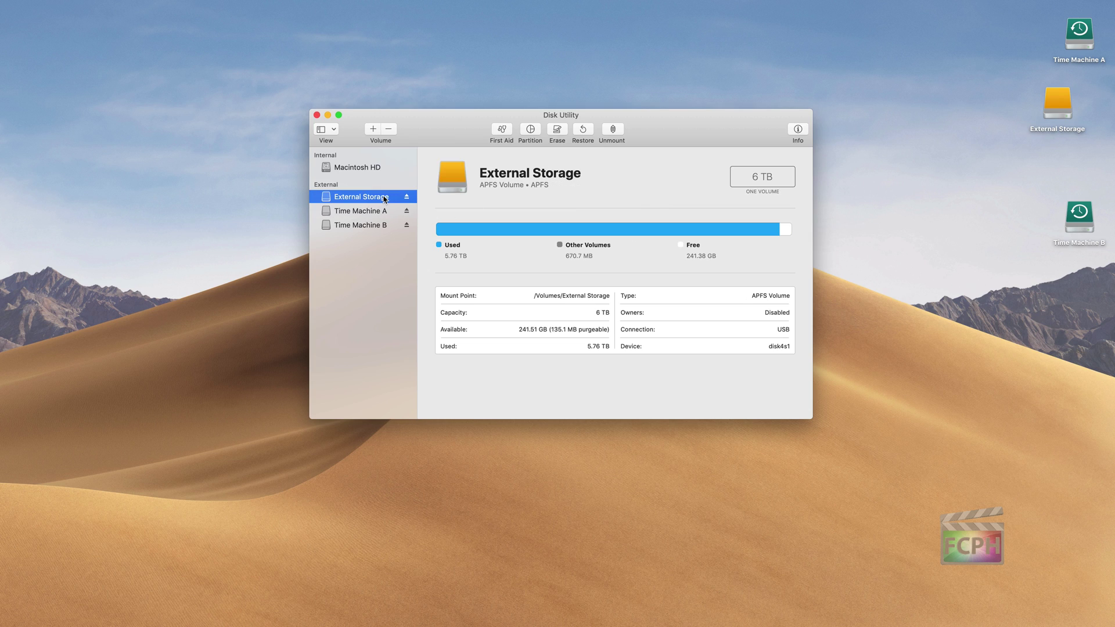
left_click(368, 214)
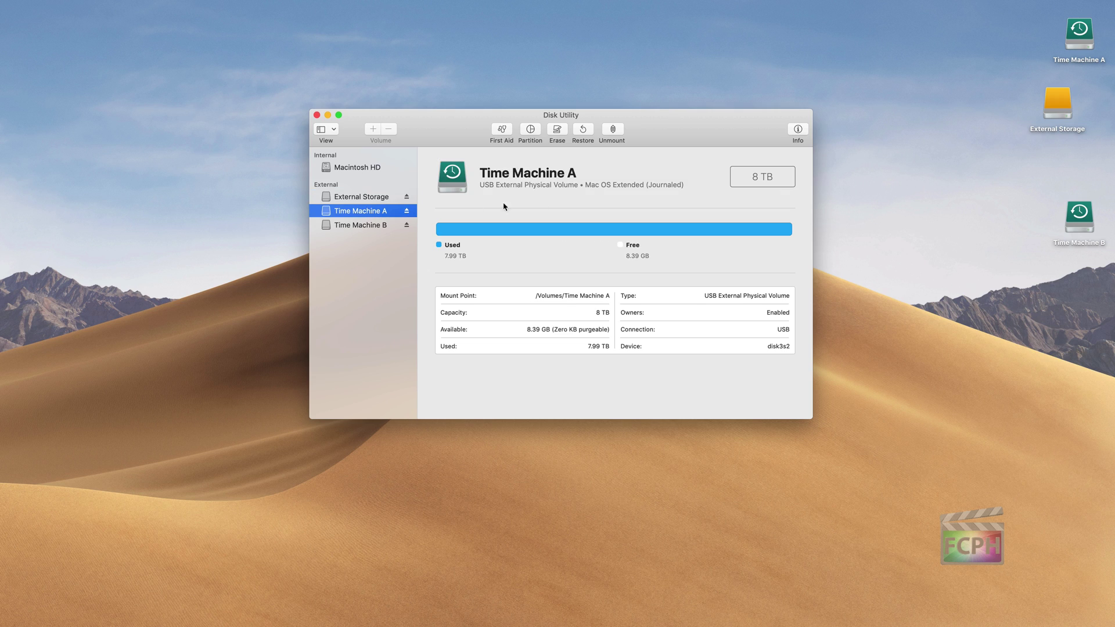
left_click(383, 225)
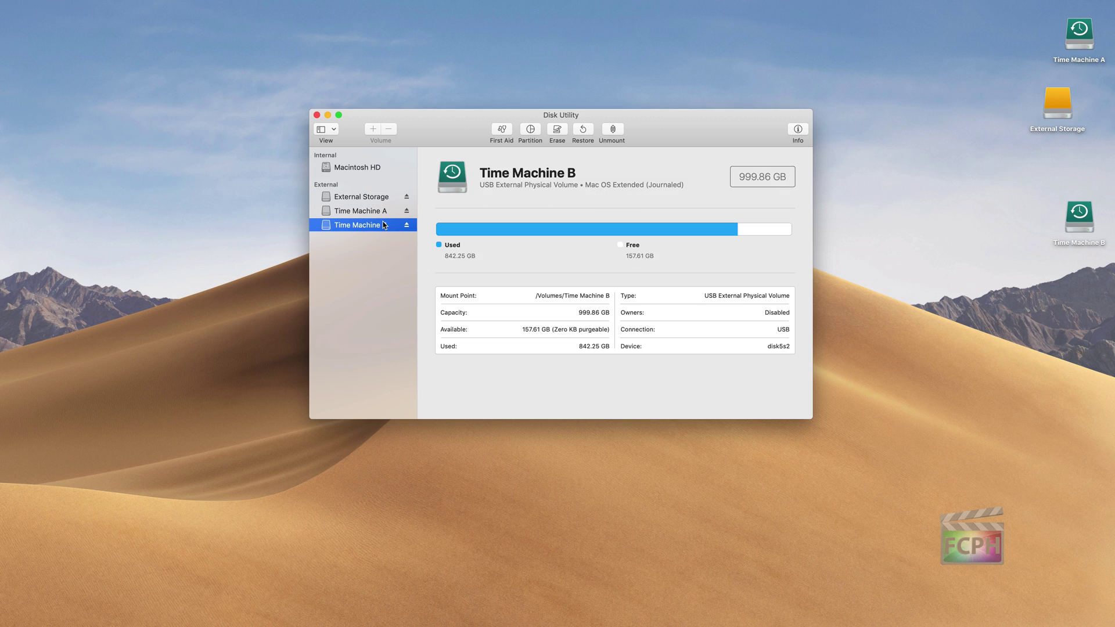
left_click(381, 213)
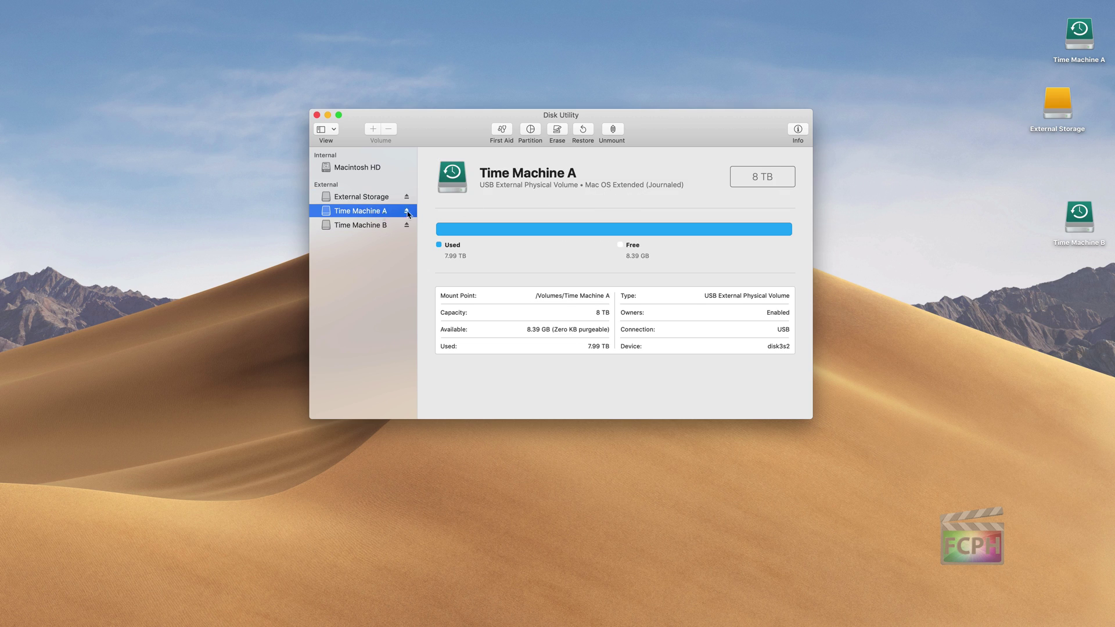
left_click(372, 226)
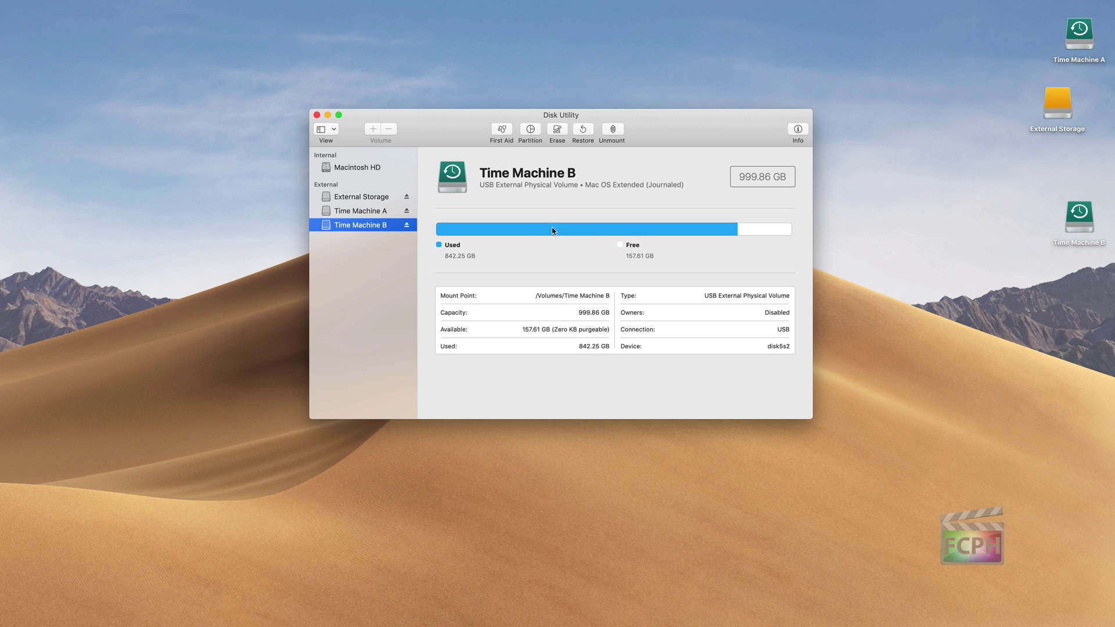
left_click(361, 198)
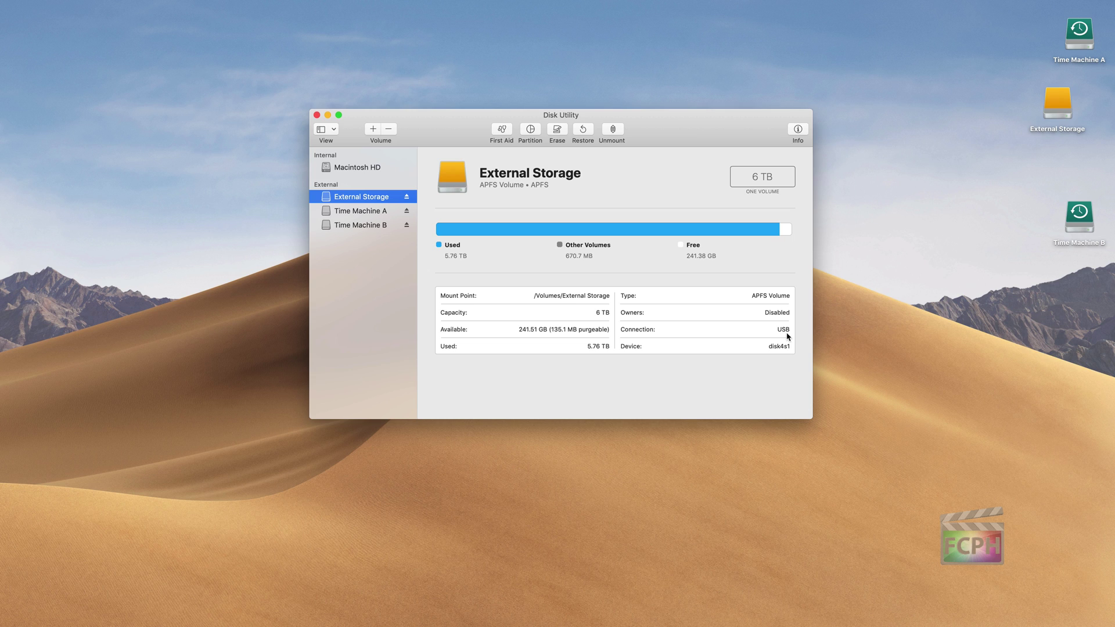
left_click(374, 211)
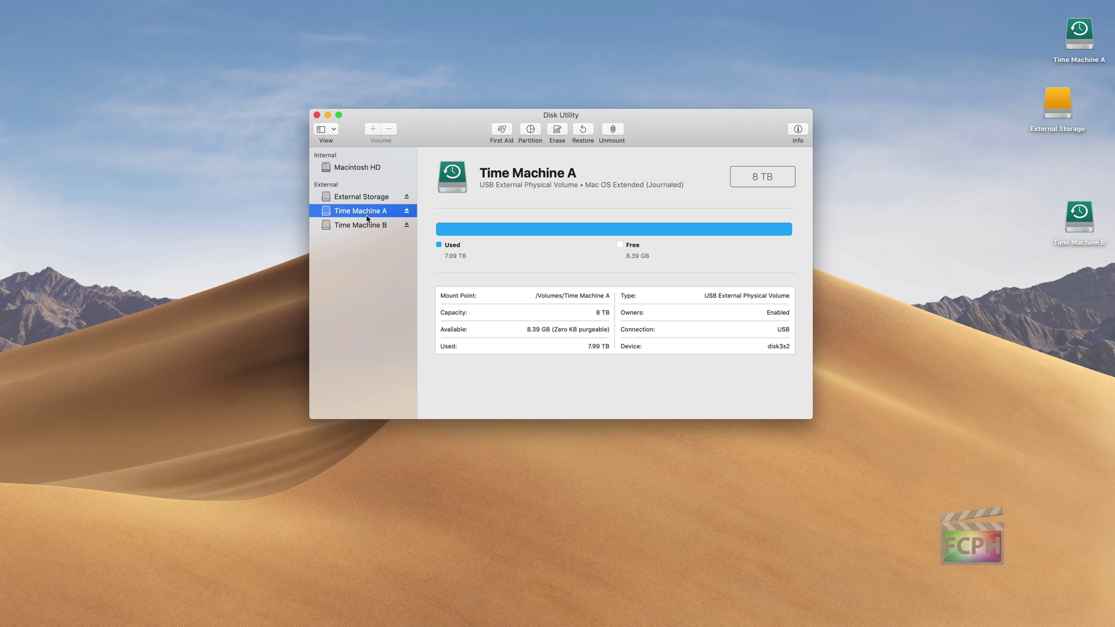
left_click(366, 224)
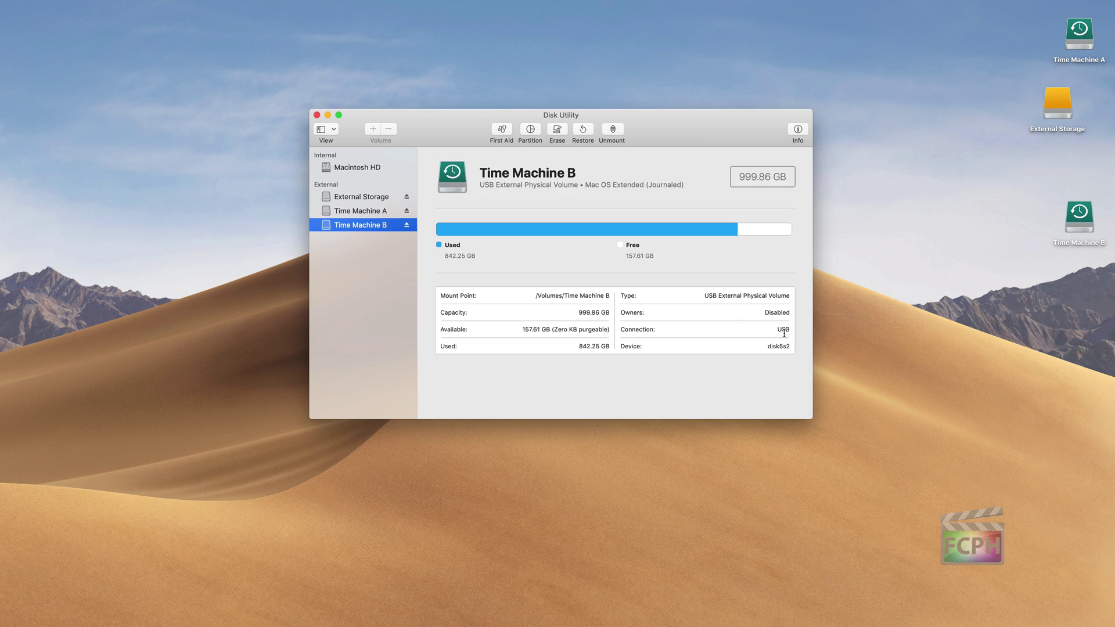
left_click(372, 211)
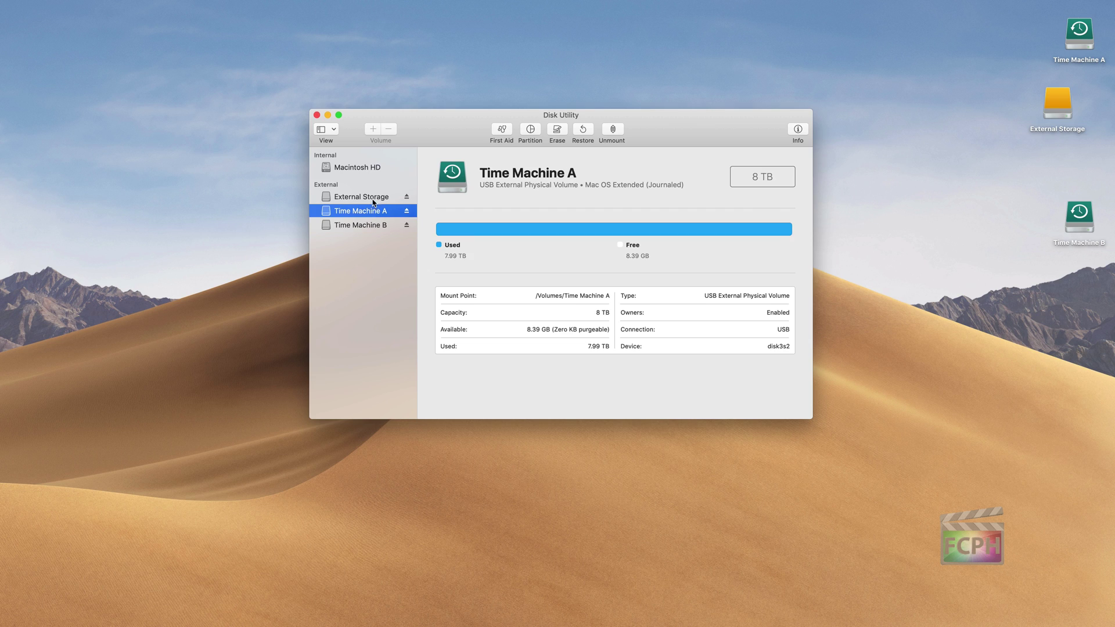
left_click(374, 198)
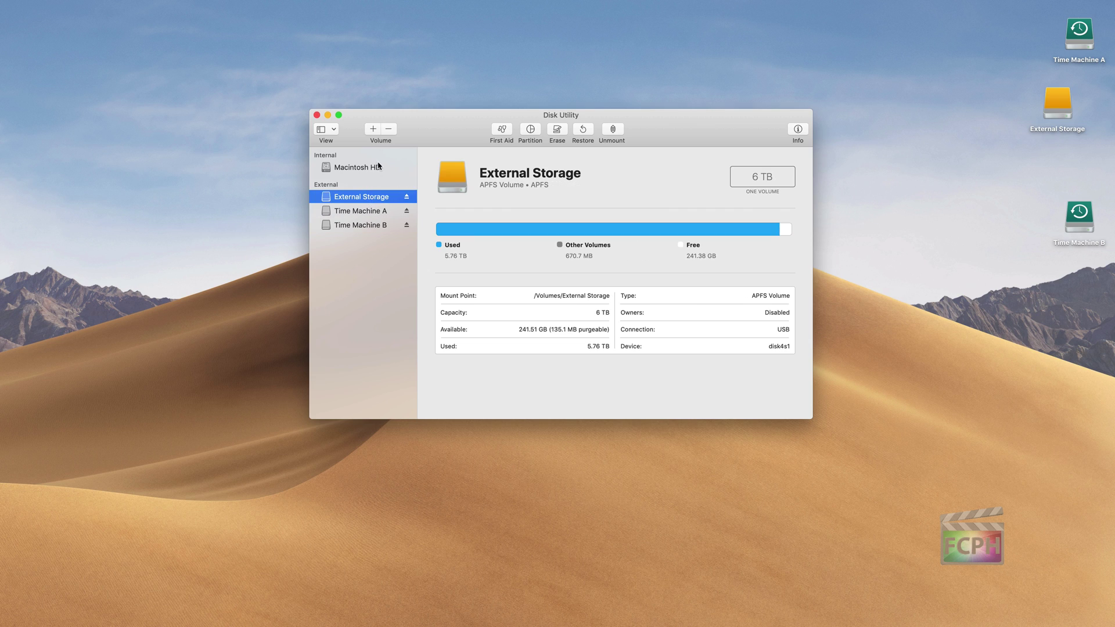
Step: Reselect Macintosh HD, view its full Info sheet, then close it
left_click(376, 171)
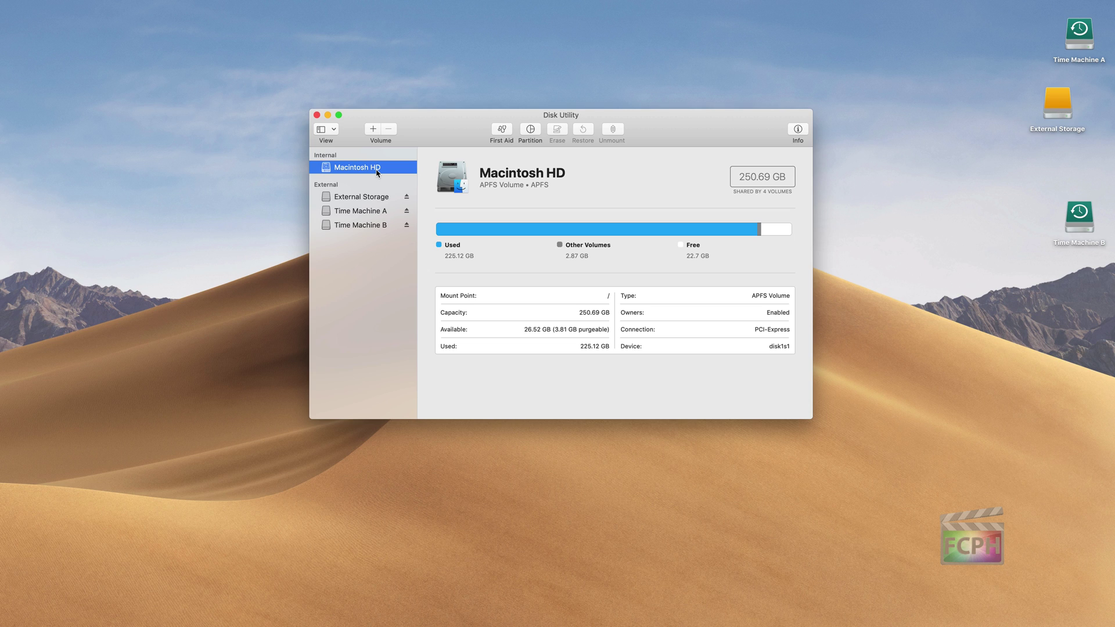
left_click(798, 130)
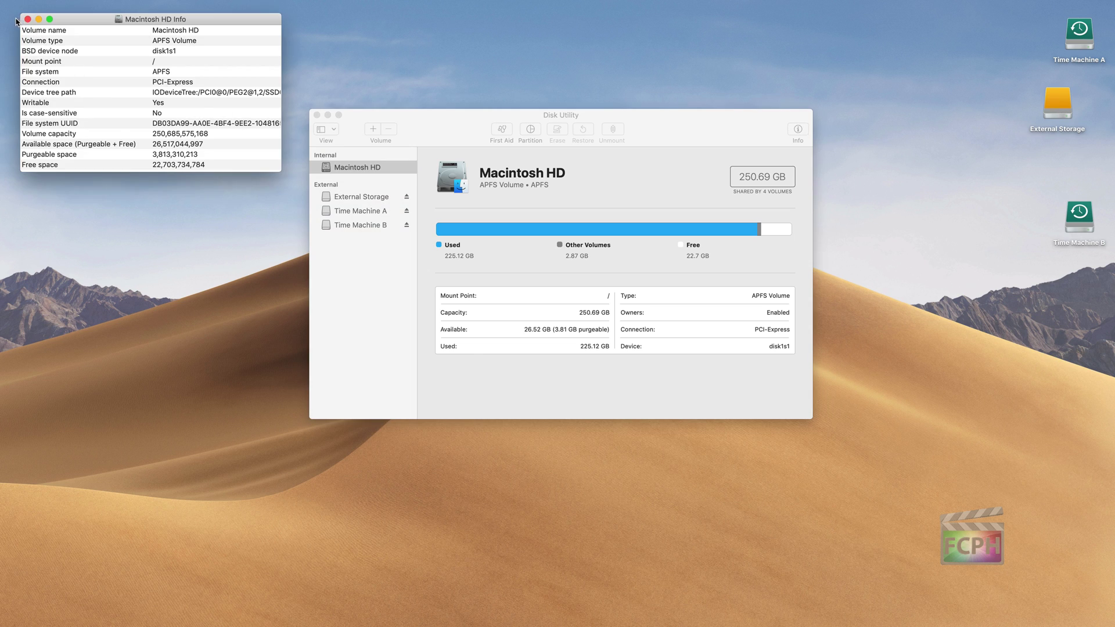
left_click(27, 19)
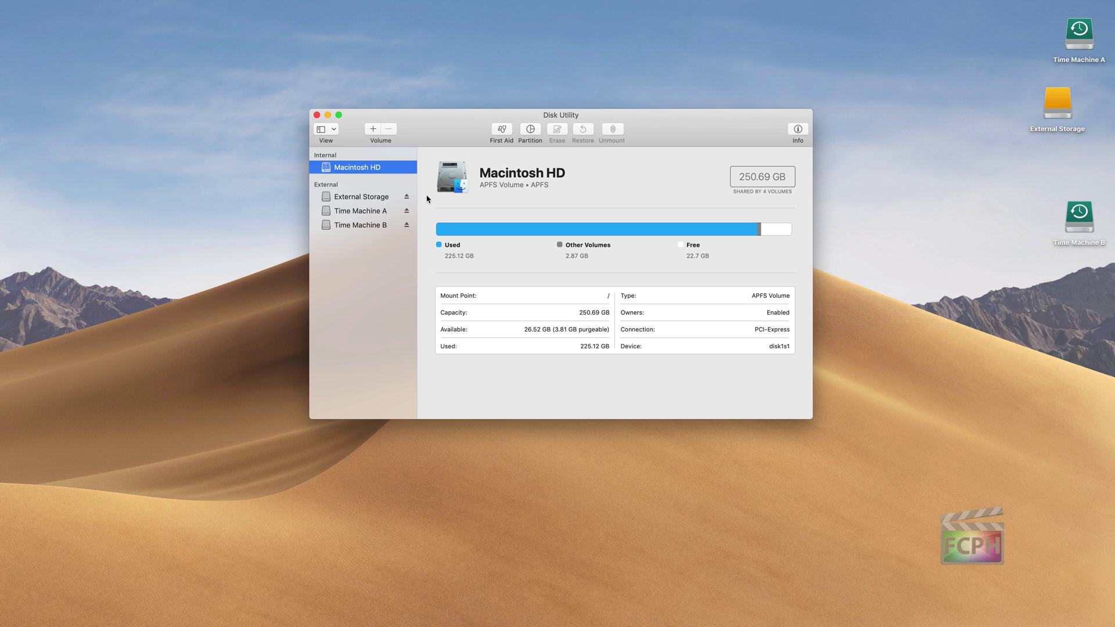
Step: Select Time Machine B to show its 999.86 GB size, with 842.25 GB used and 157.61 GB free
left_click(373, 226)
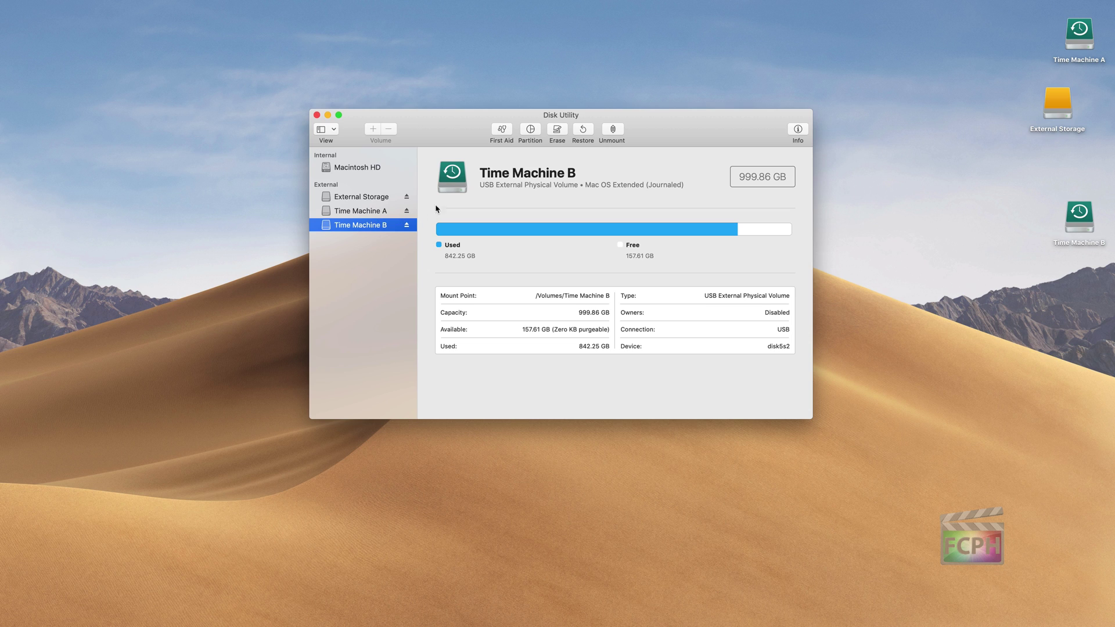
Step: Add an Untitled partition on HGST Media and resize it to about 101 GB, leaving Time Machine B at 899 GB
left_click(530, 131)
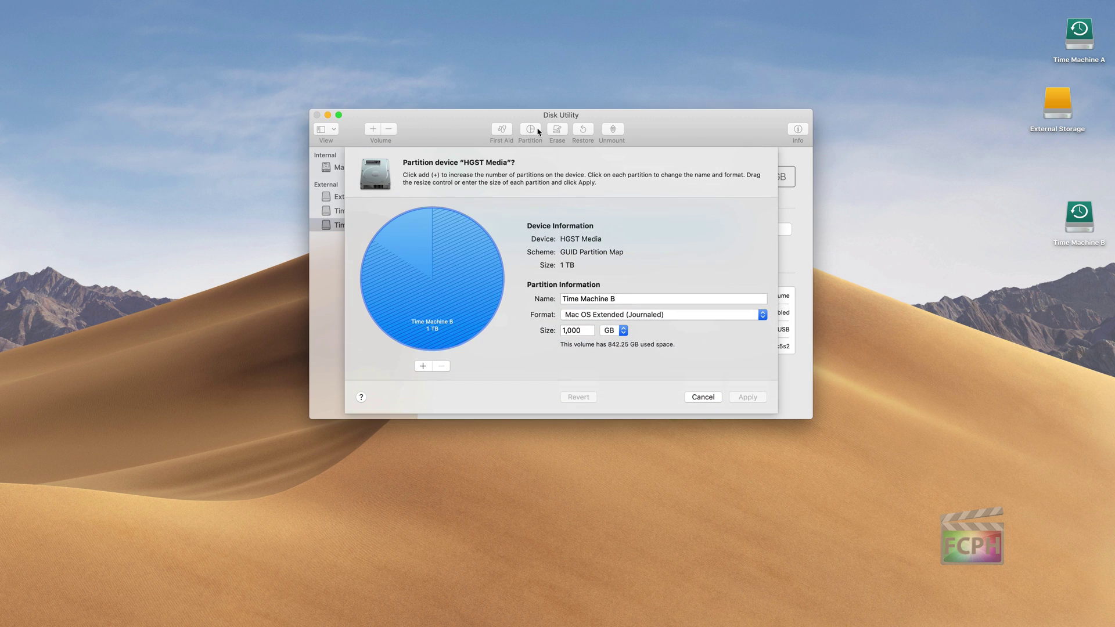
left_click(423, 366)
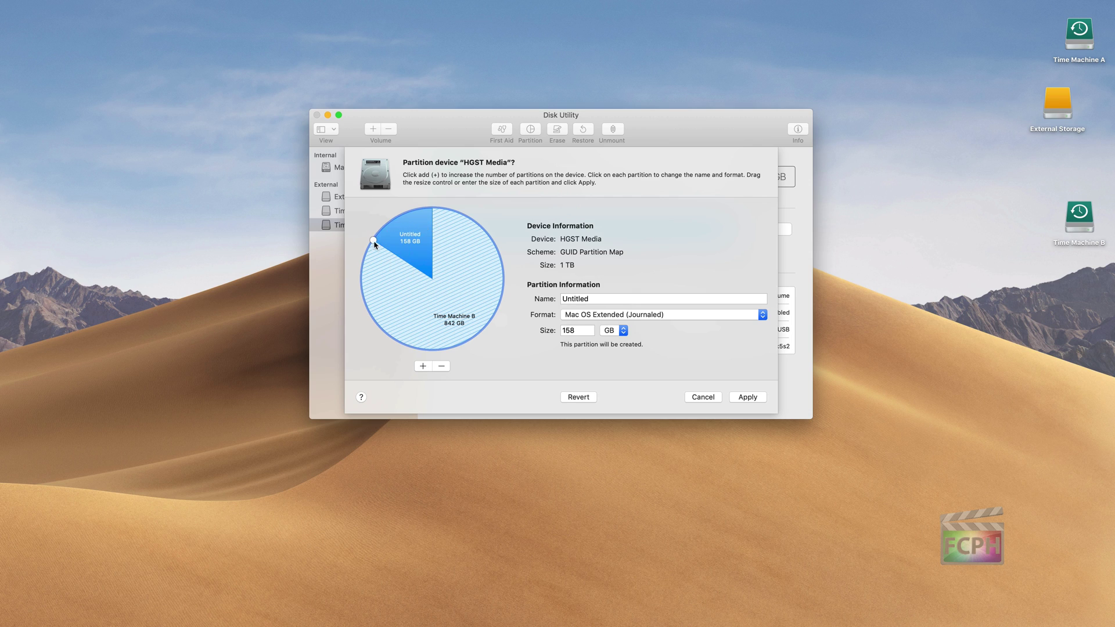
mouse_move(373, 241)
left_mouse_down()
mouse_move(399, 216)
mouse_move(414, 221)
mouse_move(376, 243)
mouse_move(395, 230)
left_mouse_up()
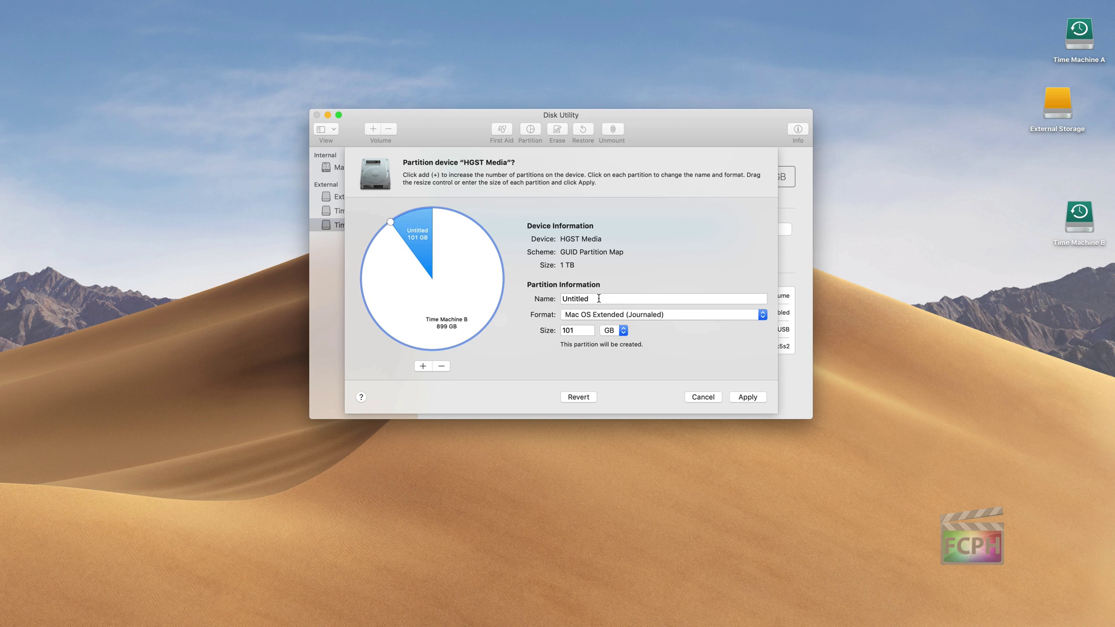
Step: Enter 'Media' as the new partition's name and review the Format choices
key("Tab")
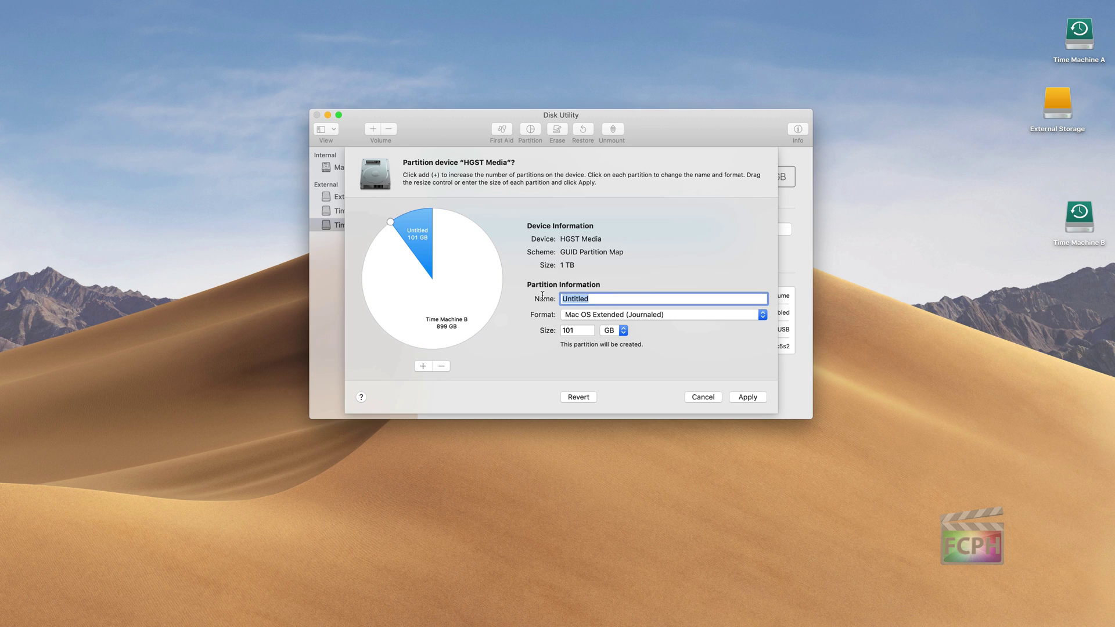
type("Media")
left_click(673, 318)
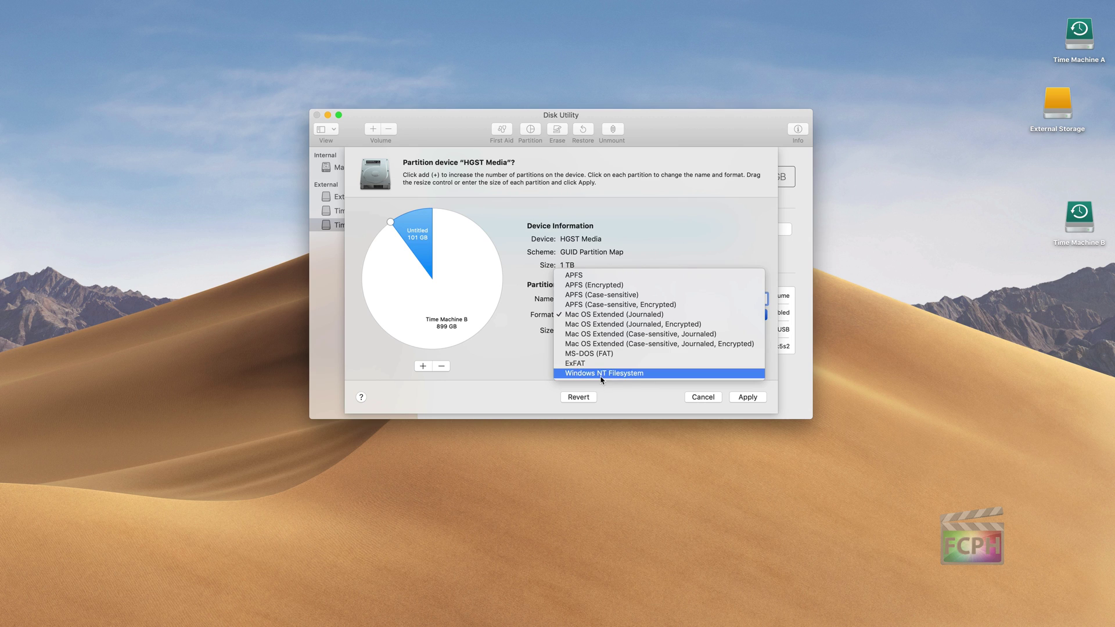
Step: Change the Media partition size from 101 to 100 GB, keeping the unit on GB
left_click(526, 369)
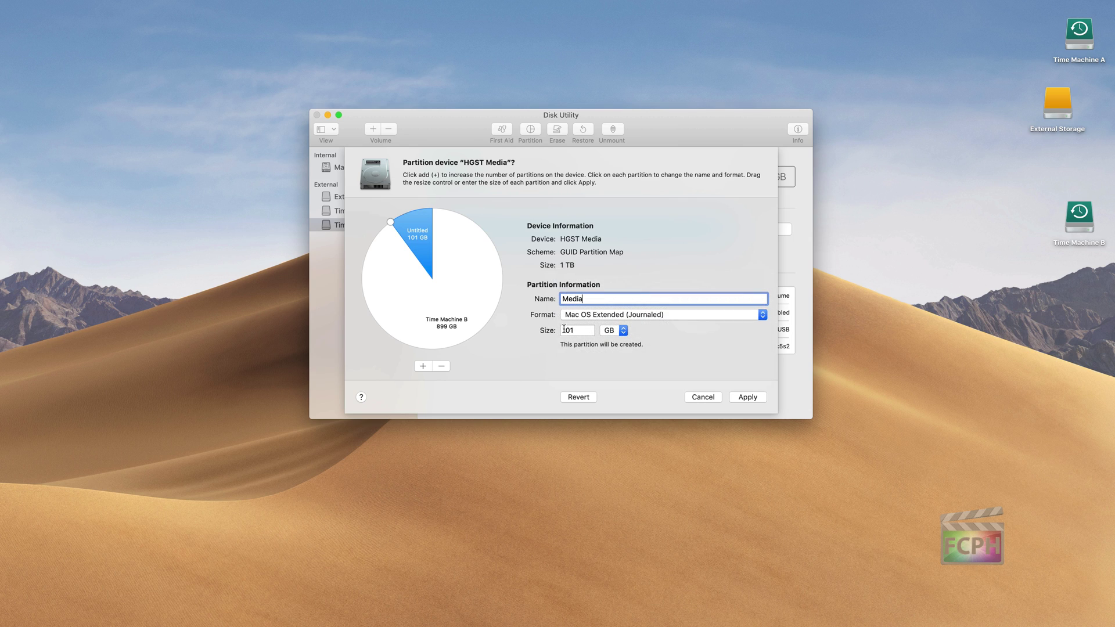
left_click(585, 330)
key("BackSpace")
type("0")
left_click(600, 300)
left_click(617, 331)
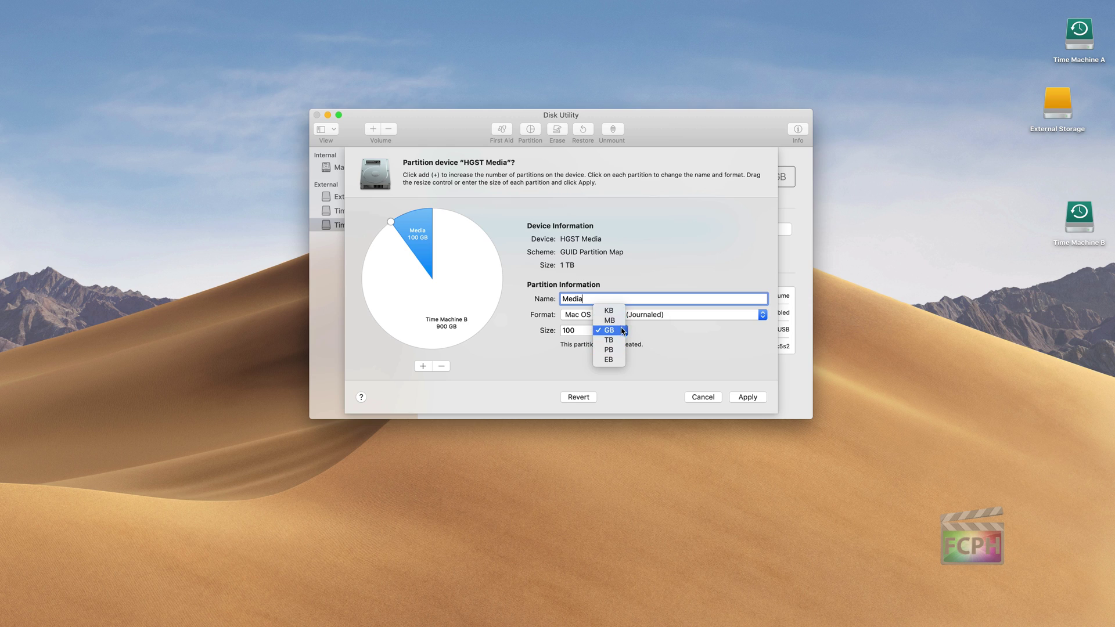
left_click(657, 343)
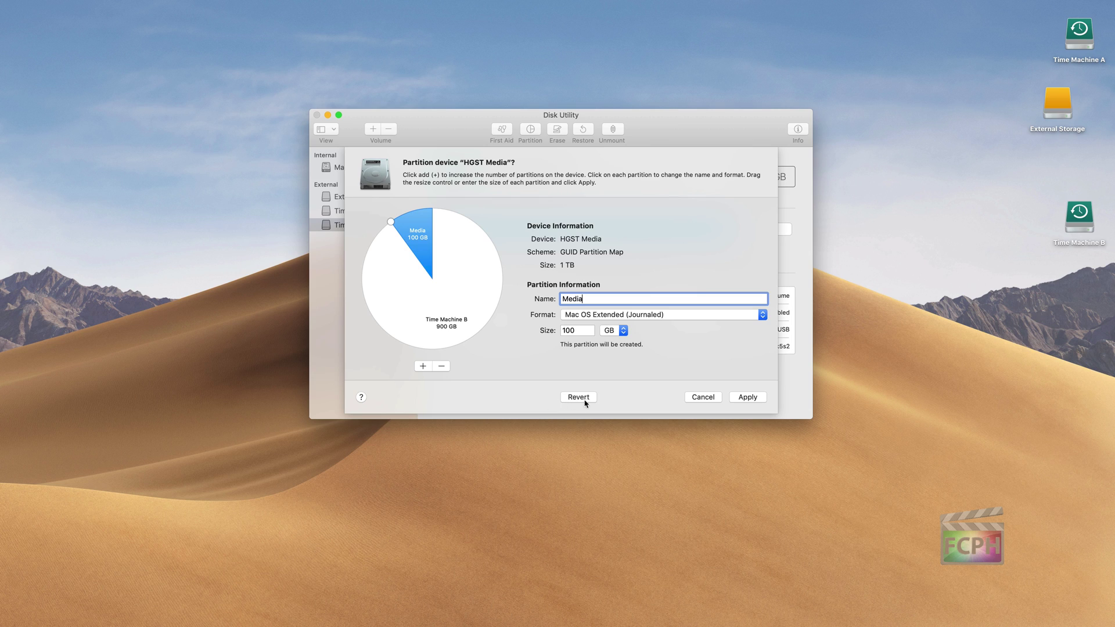
Step: Apply the plan and read the confirmation: Media added, Time Machine B resized, nothing erased
left_click(751, 399)
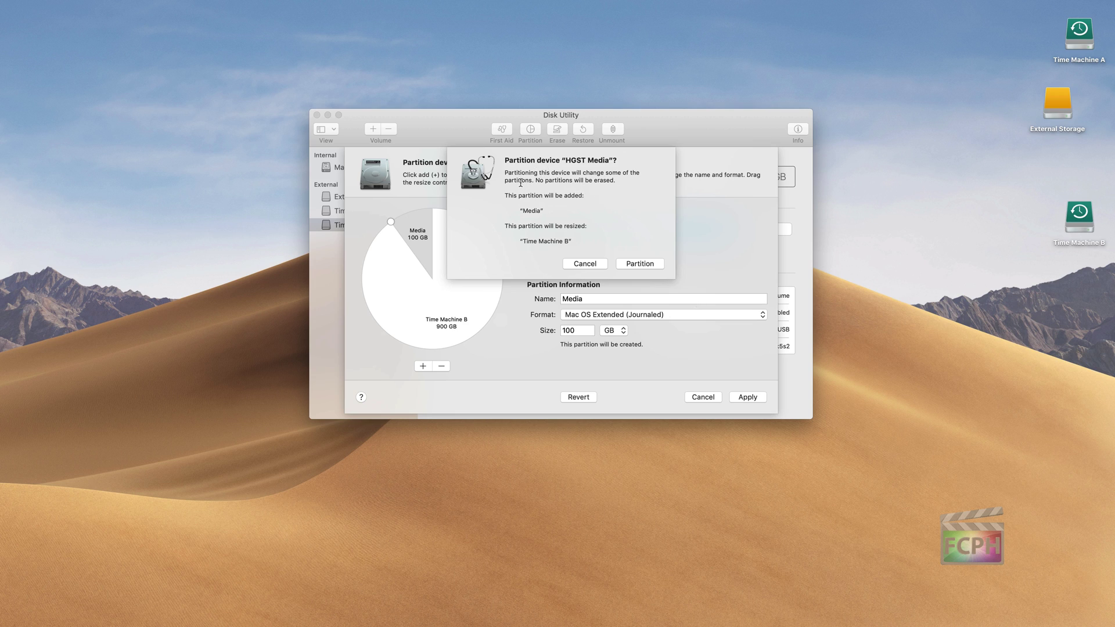
left_click_drag(505, 172, 623, 173)
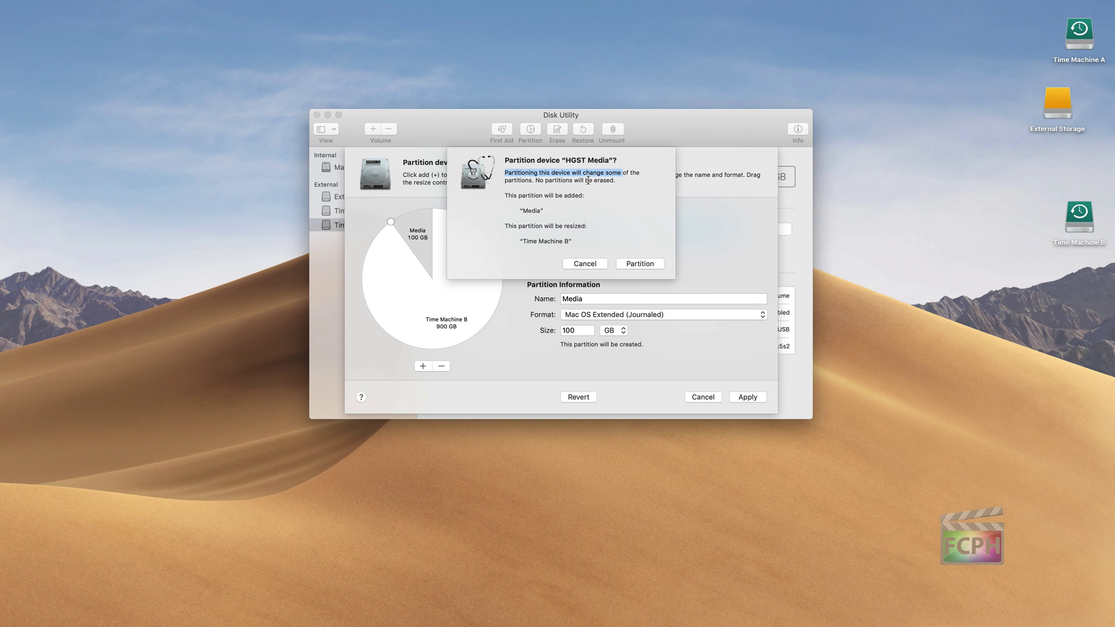
mouse_move(535, 180)
left_mouse_down()
mouse_move(654, 181)
mouse_move(621, 181)
left_mouse_up()
left_click_drag(553, 214, 508, 211)
left_click(571, 242)
left_click_drag(571, 243, 506, 243)
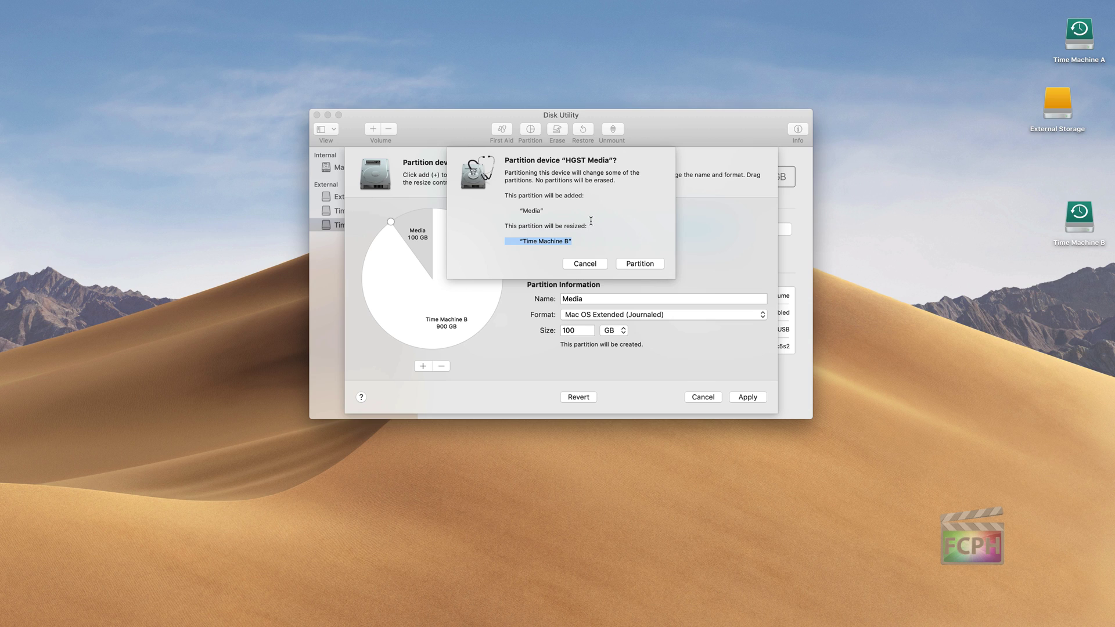
Step: Confirm partitioning HGST Media and show the operation's detailed log
left_click(640, 264)
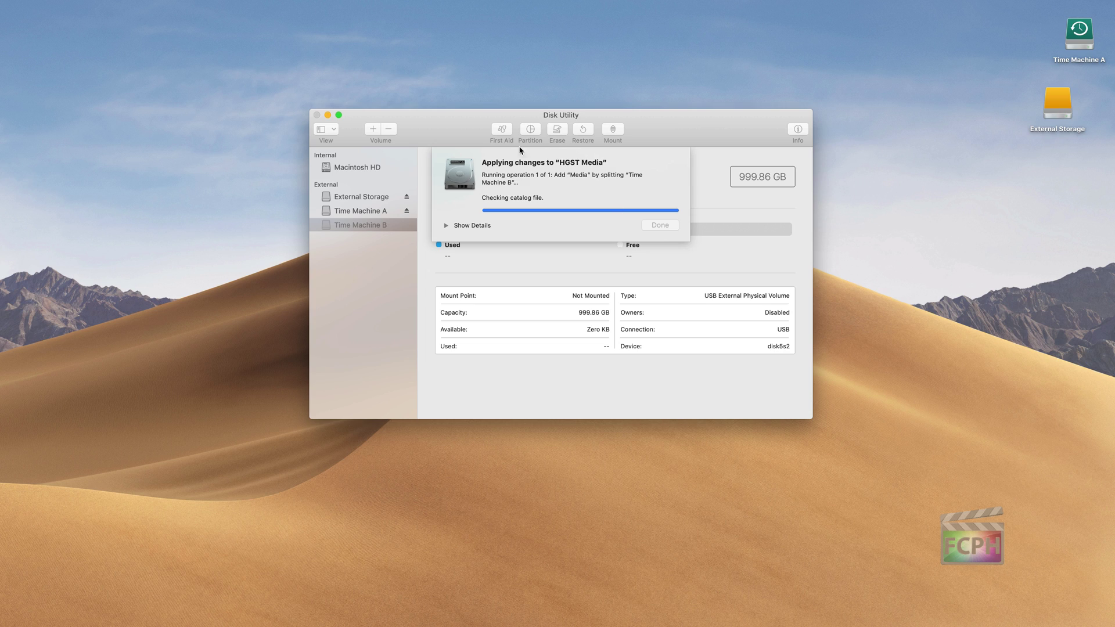
left_click(446, 226)
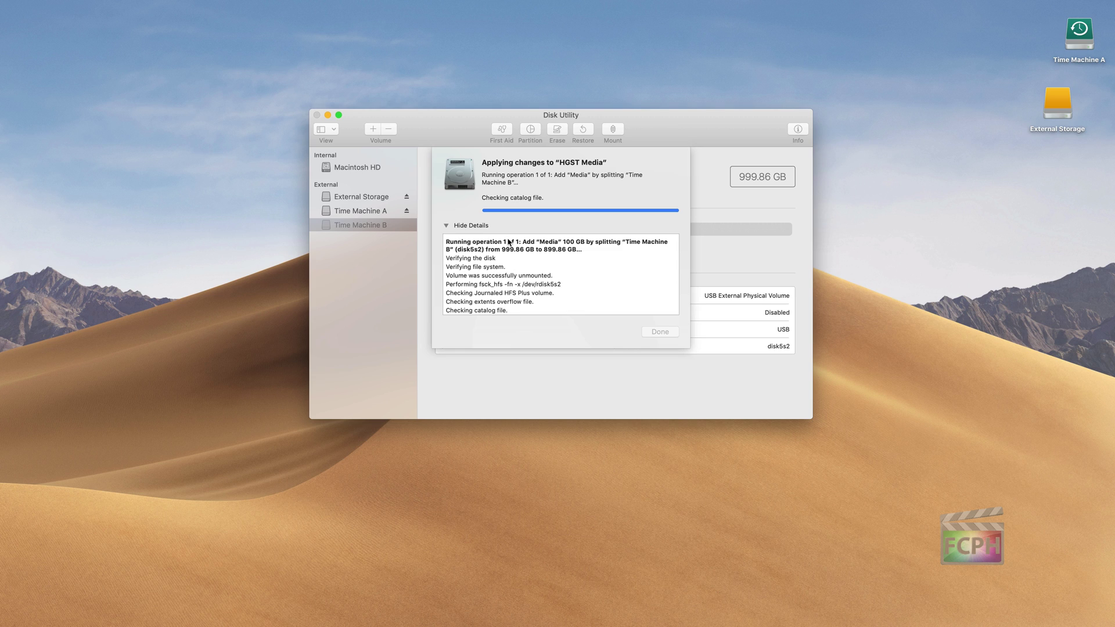
Step: Hide the detailed log while the Time Machine B split continues
left_click(448, 226)
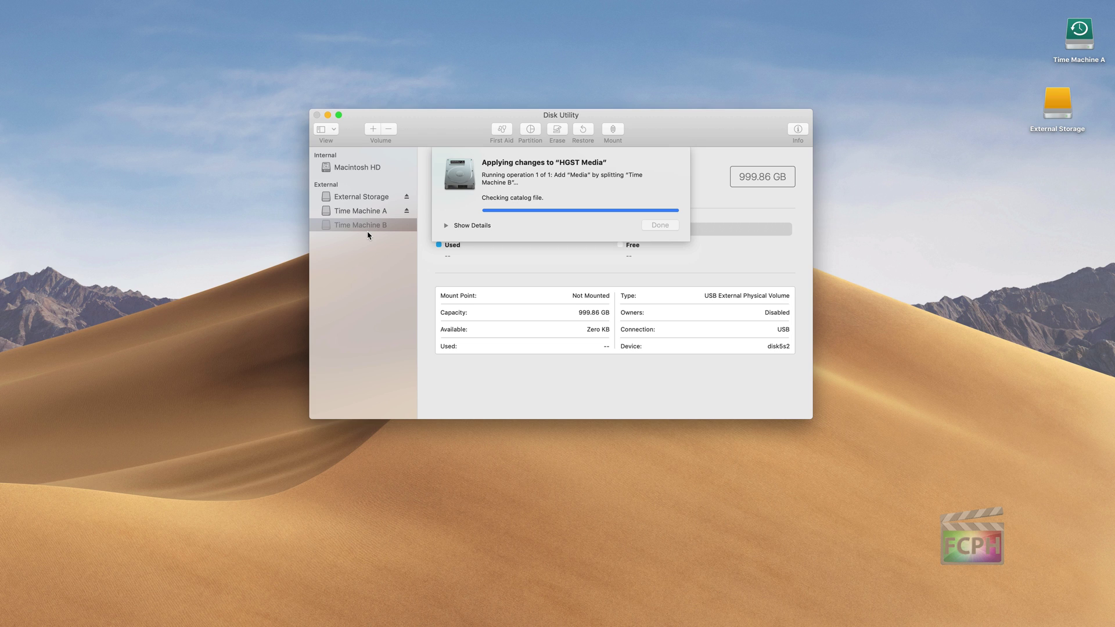
Step: Drag the External Storage desktop icon to the Trash to eject it
left_click(1060, 119)
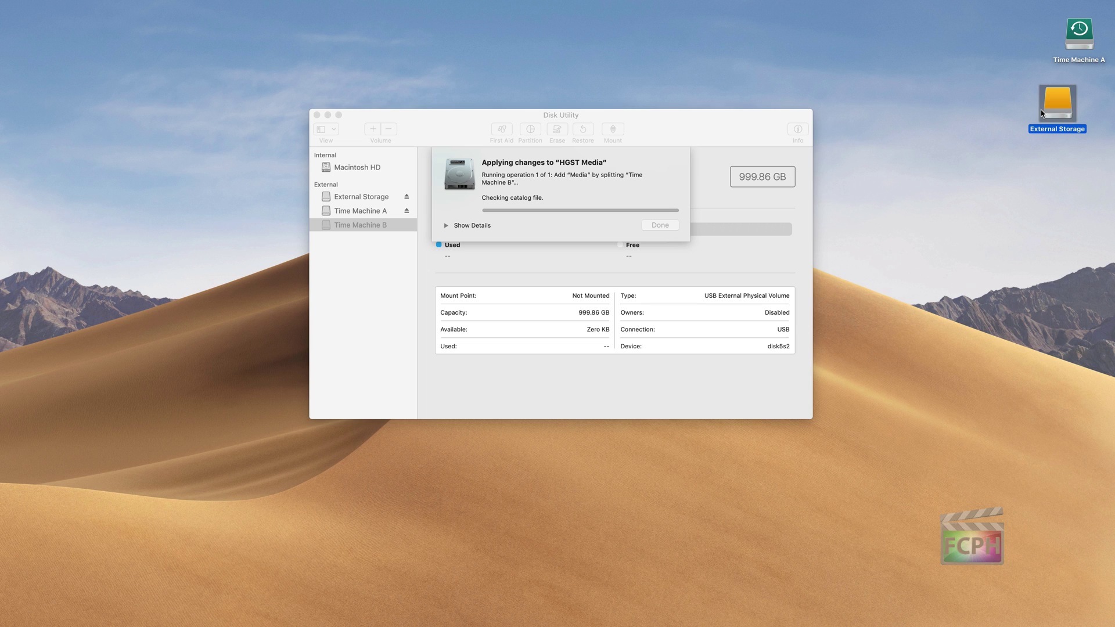
left_click_drag(1053, 97, 1072, 598)
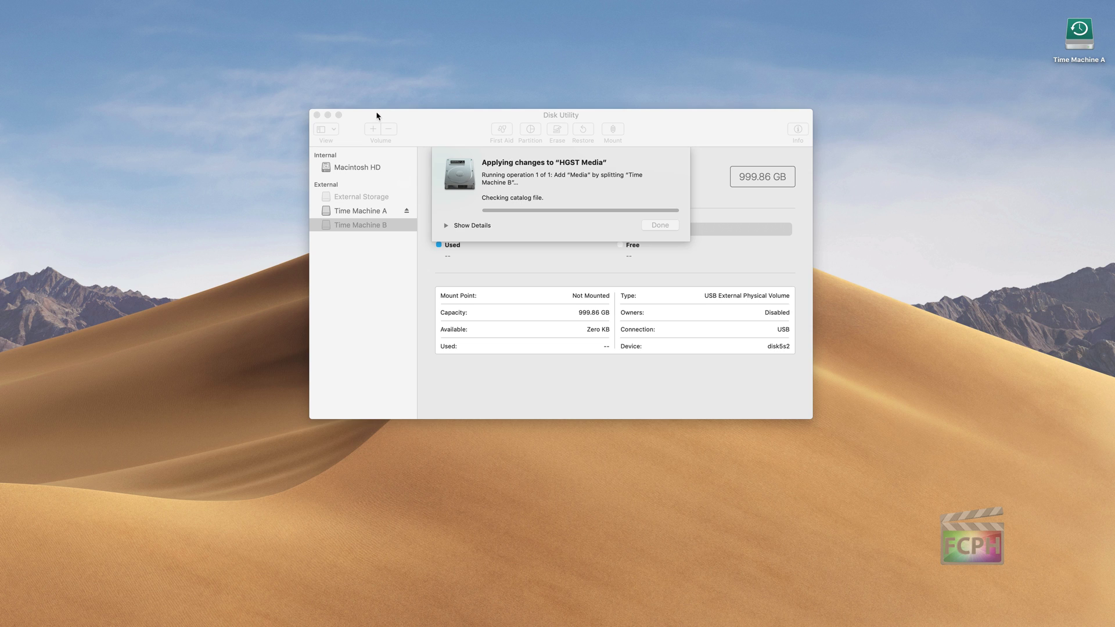
Step: Bring Disk Utility to the front while adding Media by splitting Time Machine B keeps checking the drive
left_click(379, 205)
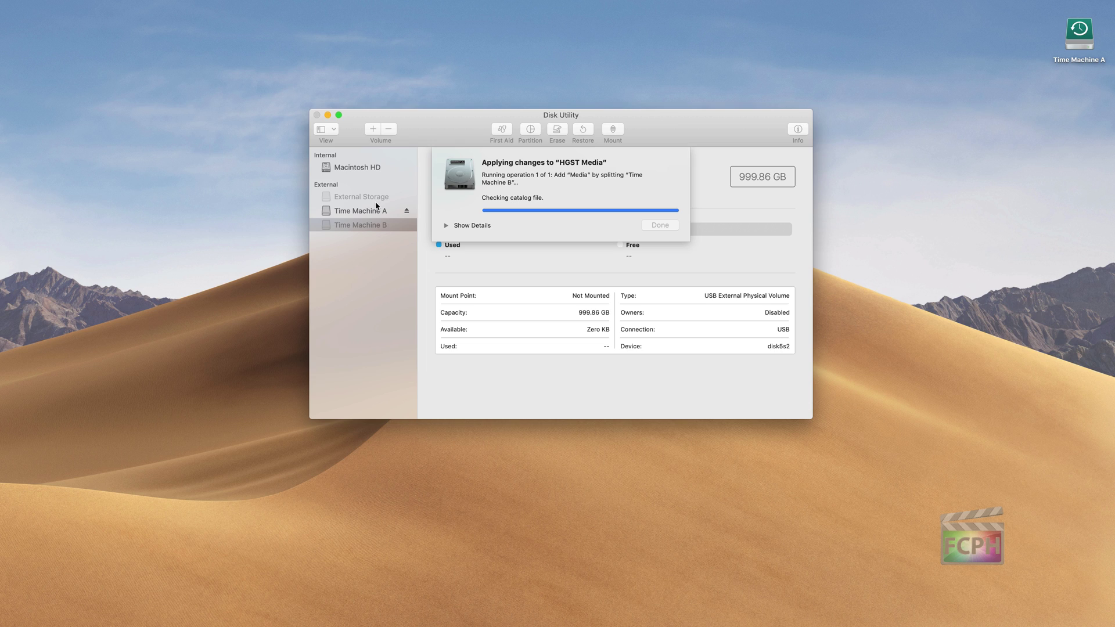